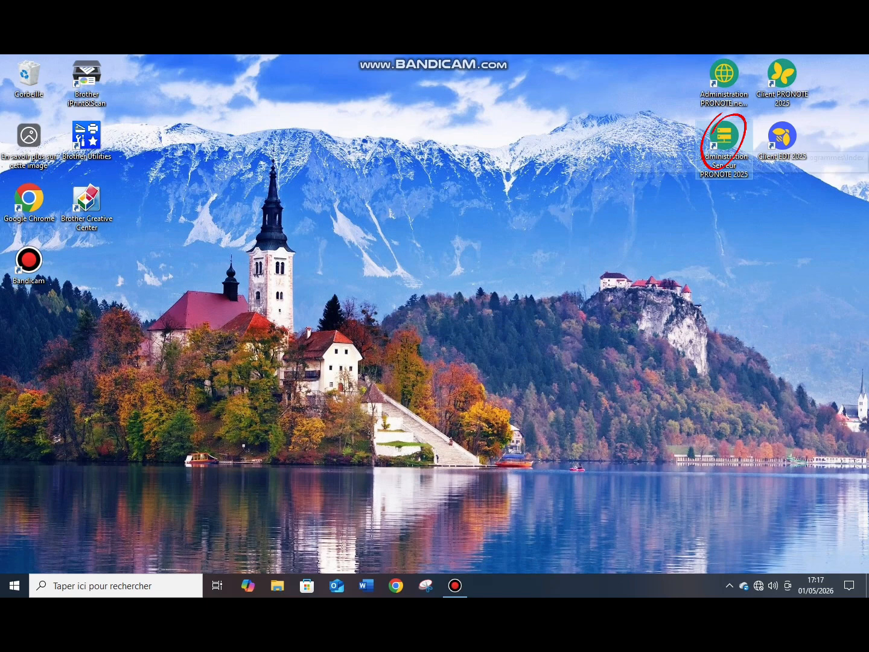
- Start a new empty database and enter the superadministrator's last name and first name
double_click(724, 138)
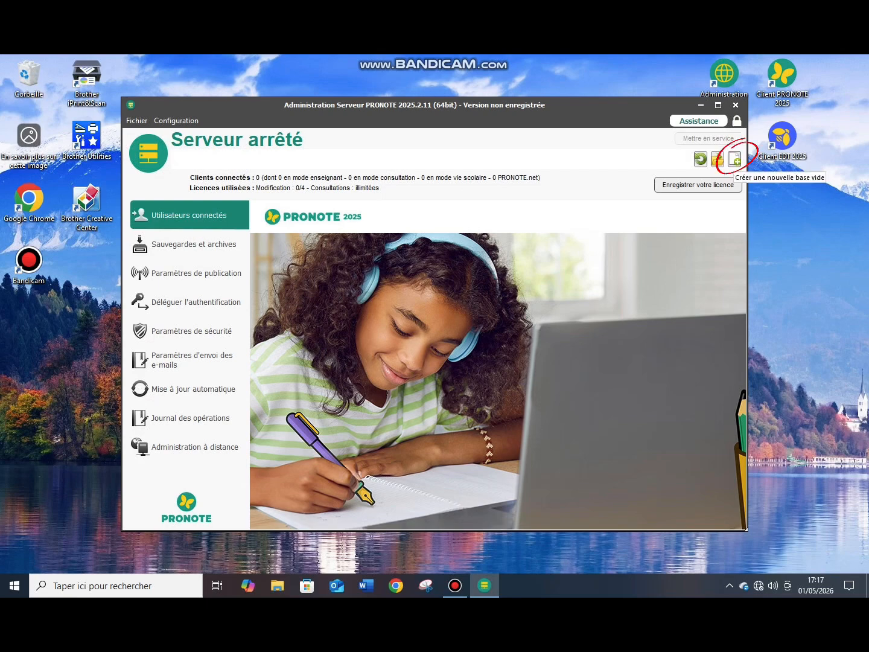
click(734, 159)
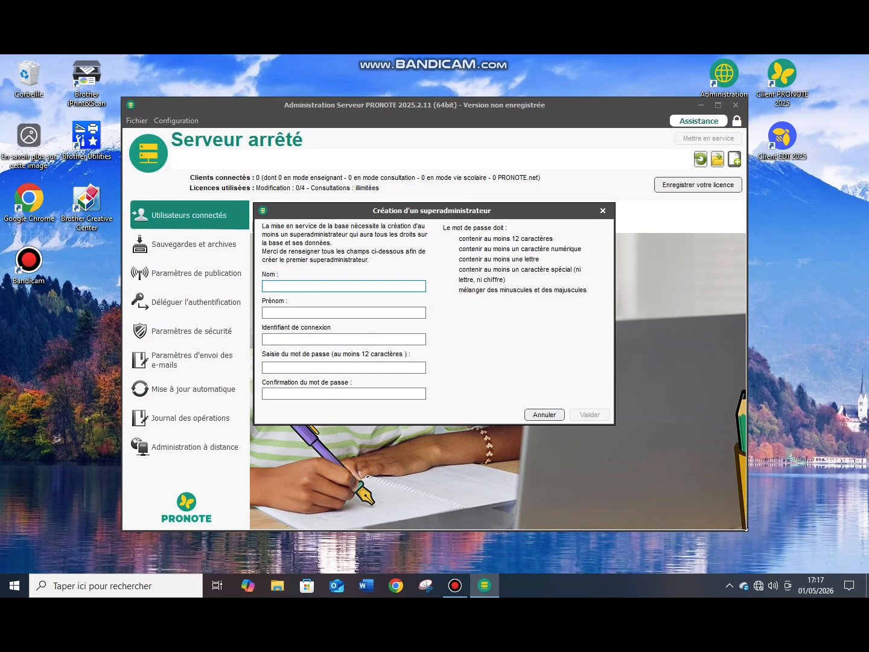
key(Tab)
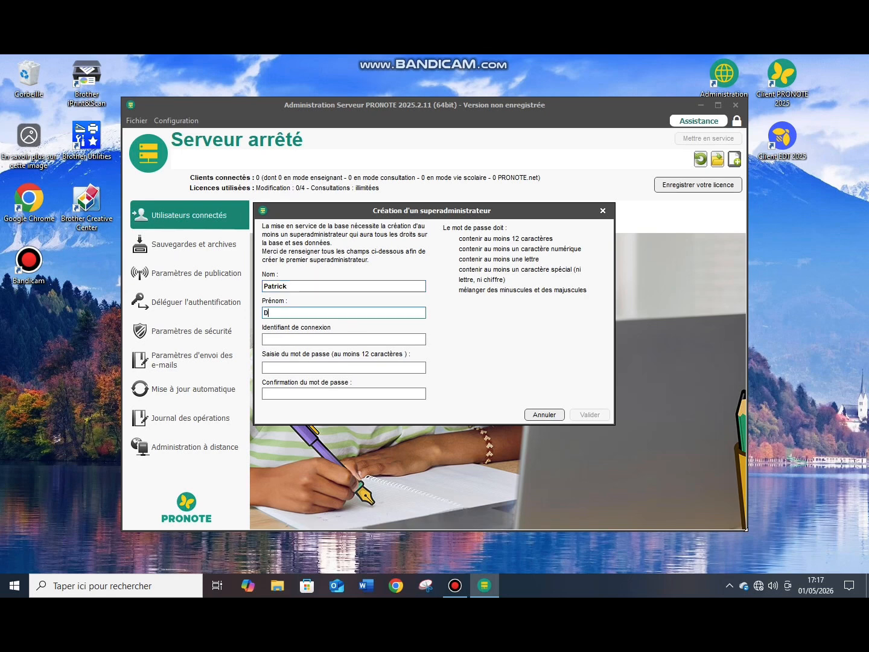
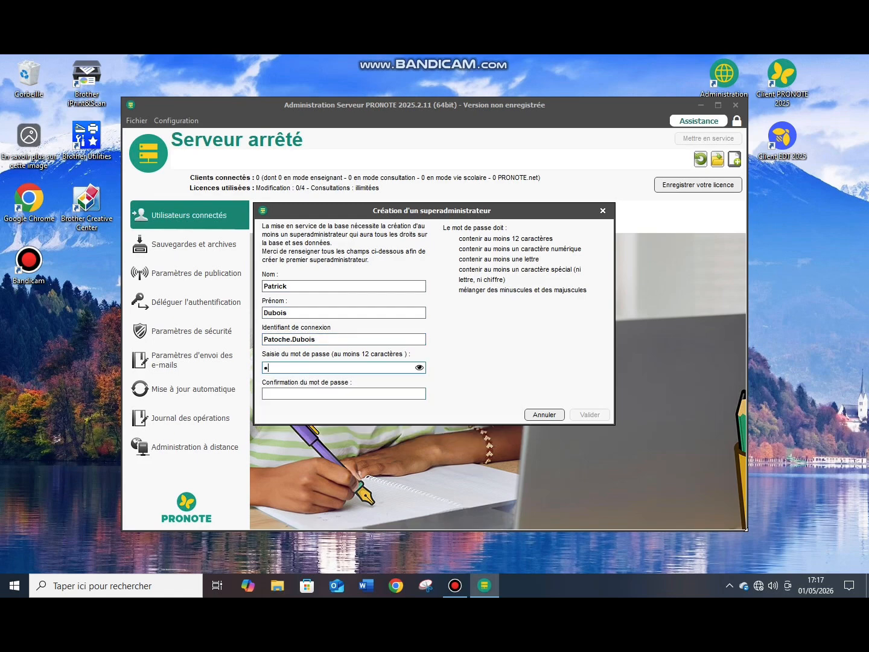
- Enter the superadministrator's login and password, confirm the password, and validate the account
text(•••••••••••••)
key(Caps_Lock)
text(••)
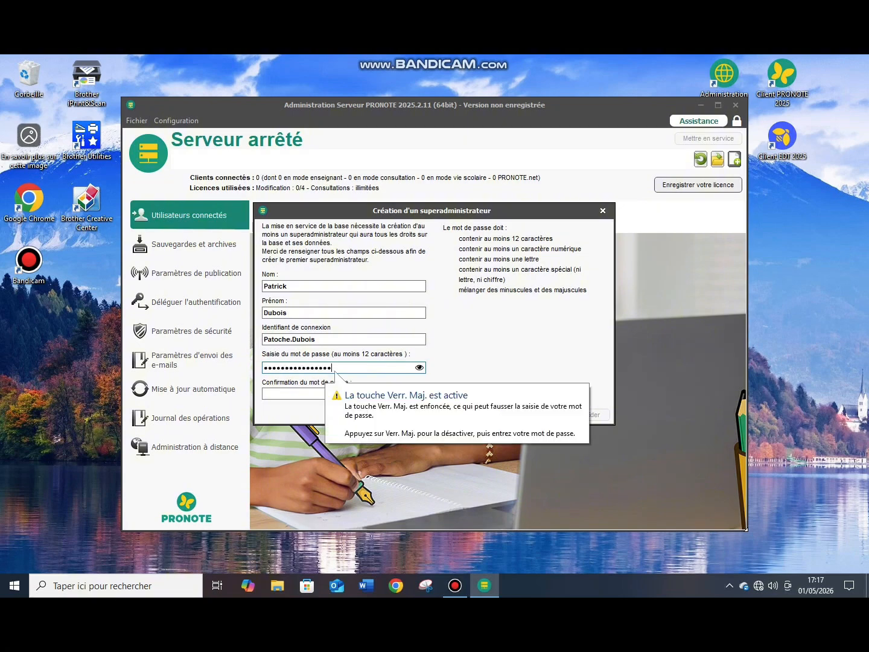
key(Tab)
text(••••••••••••••)
key(Caps_Lock)
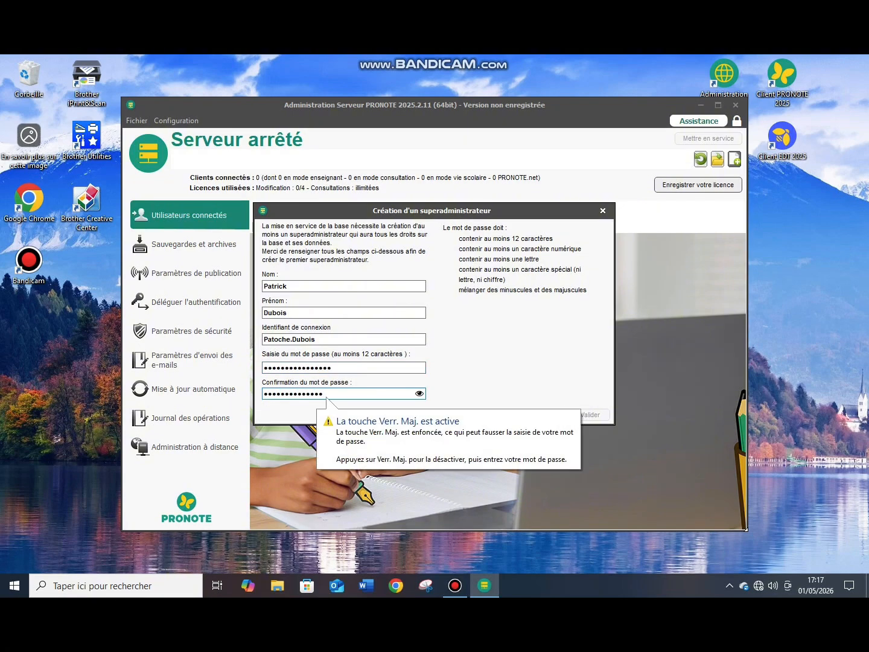
text(••)
click(419, 394)
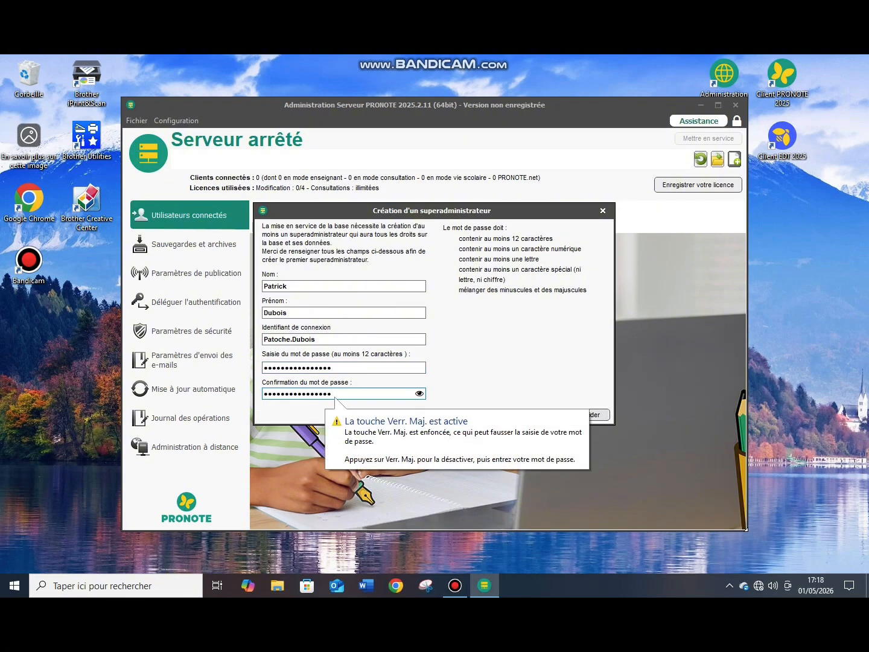
click(599, 415)
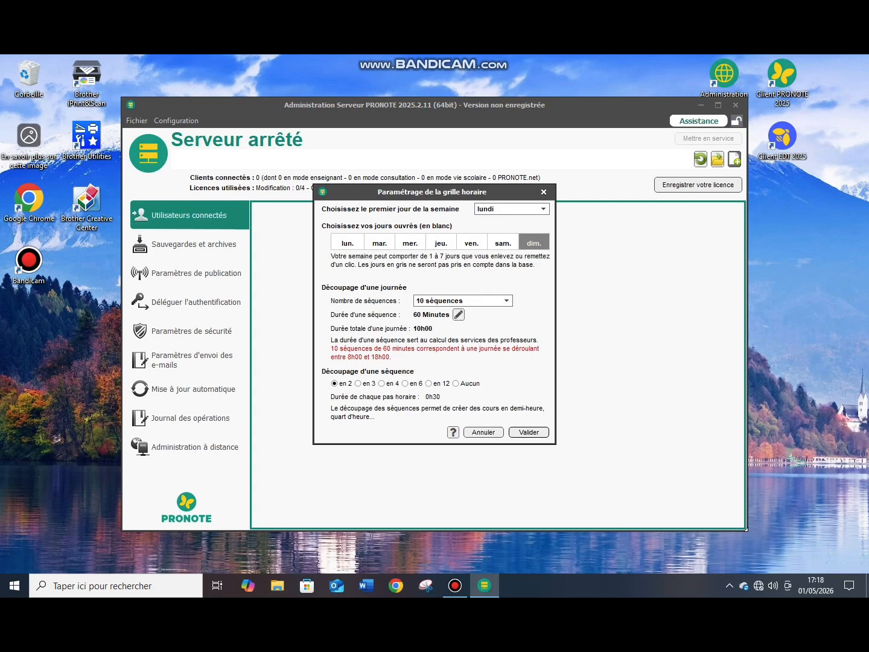
- Drop Saturday from working days and set 7 sequences per day, then confirm the grid
click(503, 242)
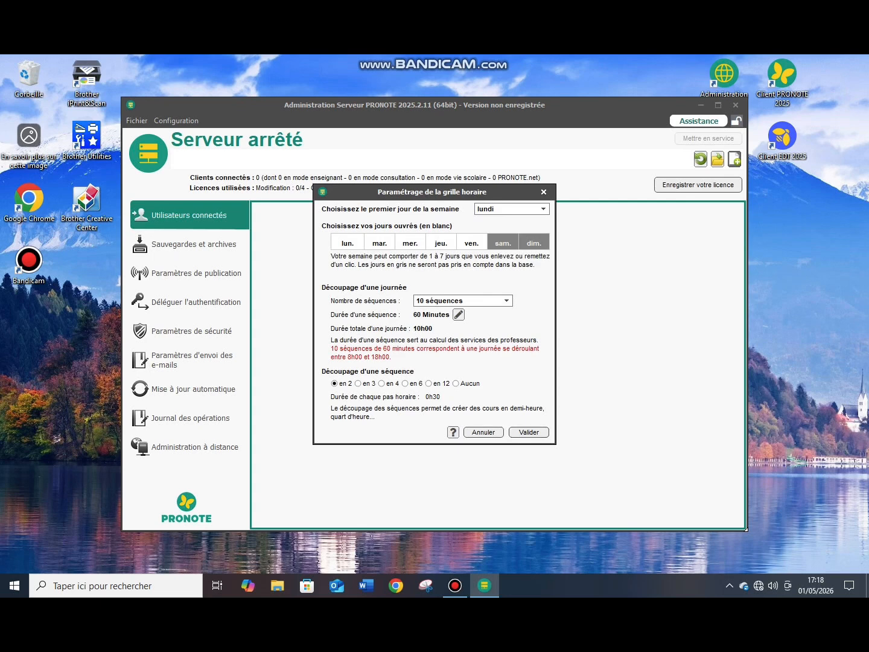
click(506, 300)
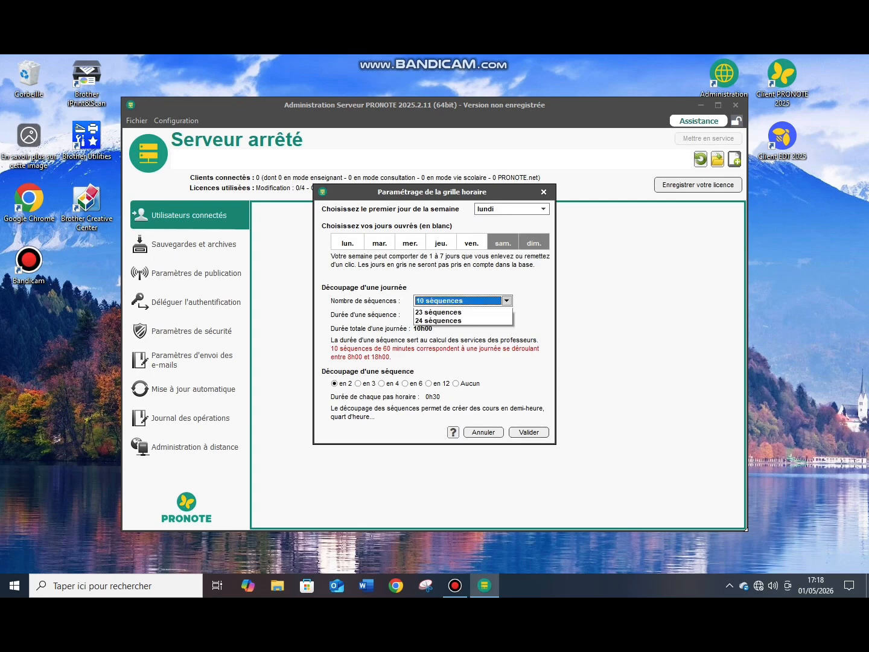
click(463, 355)
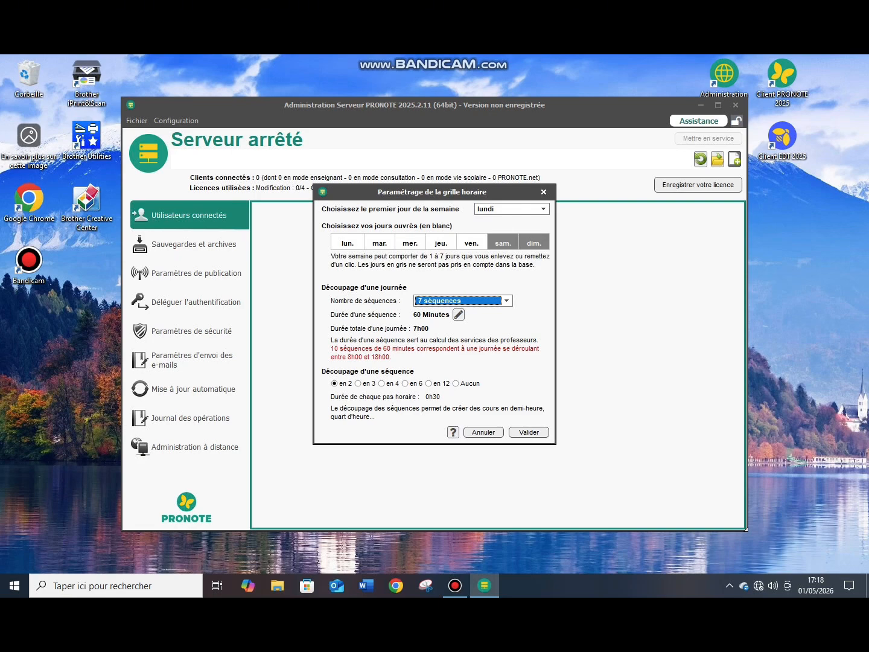
click(529, 433)
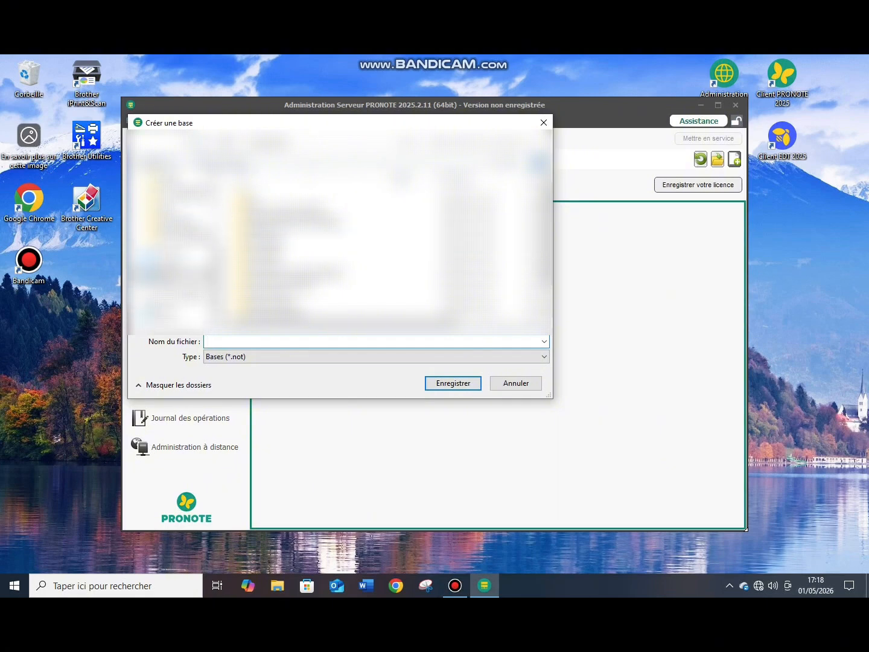
- Save the new base under the file name 'Pronote.Serveure'
text(Pronote.Serveure)
key(Return)
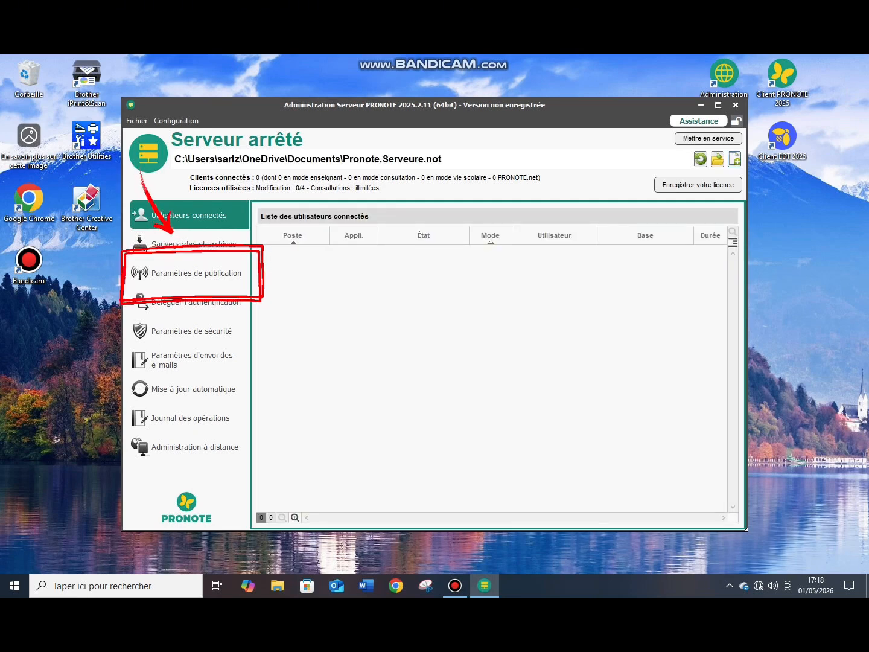
- Review the publication settings: IP address 127.0.0.1 and TCP port 49300
click(190, 302)
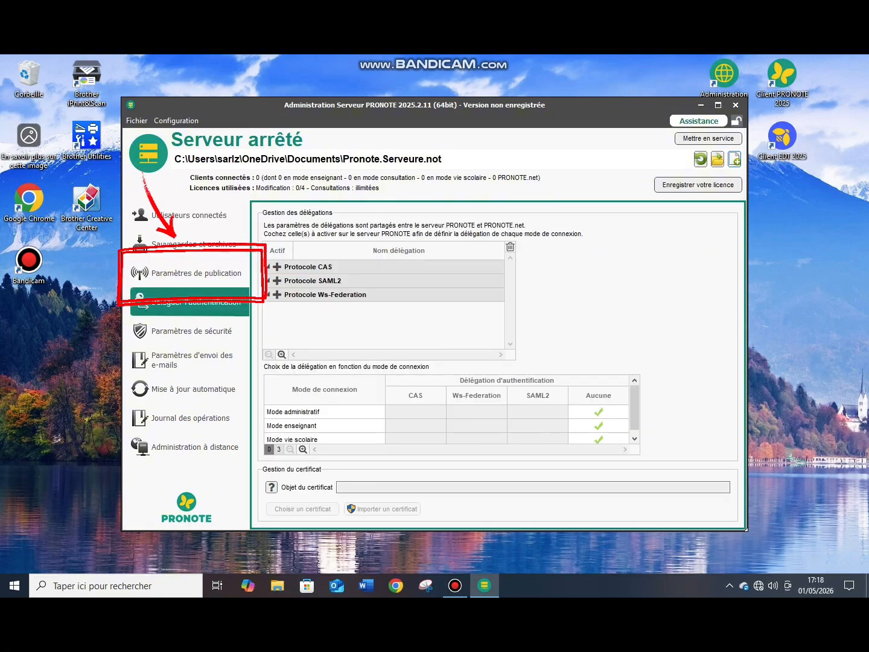
click(190, 274)
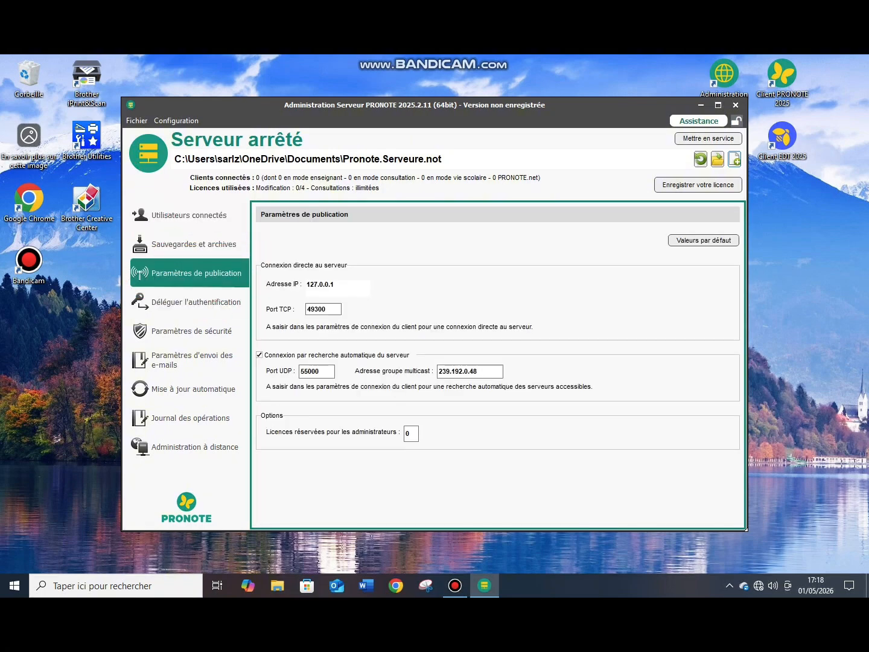
click(336, 285)
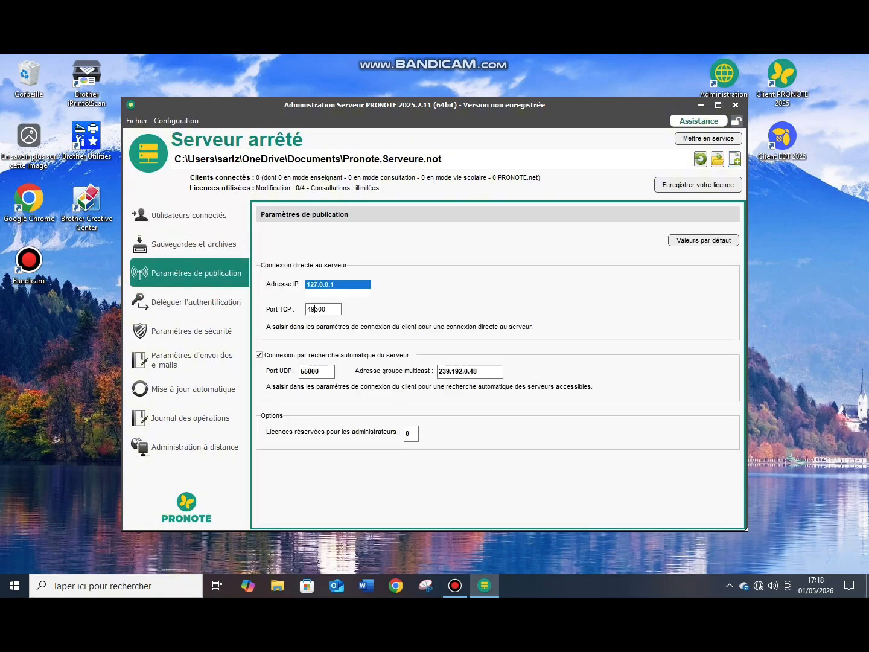
click(317, 309)
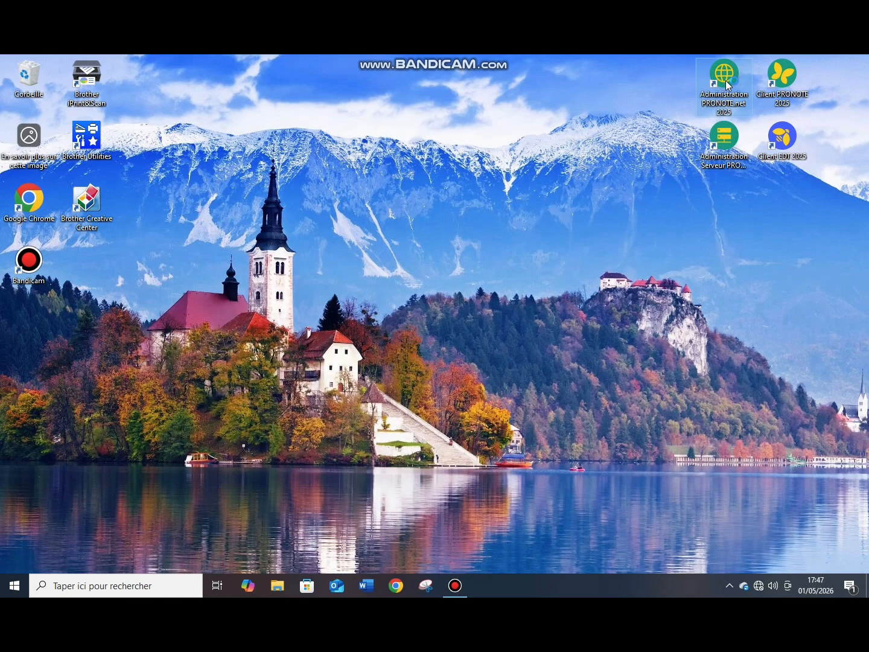
- In PRONOTE.net administration, log in to the local server with the administrator's login and password
double_click(725, 81)
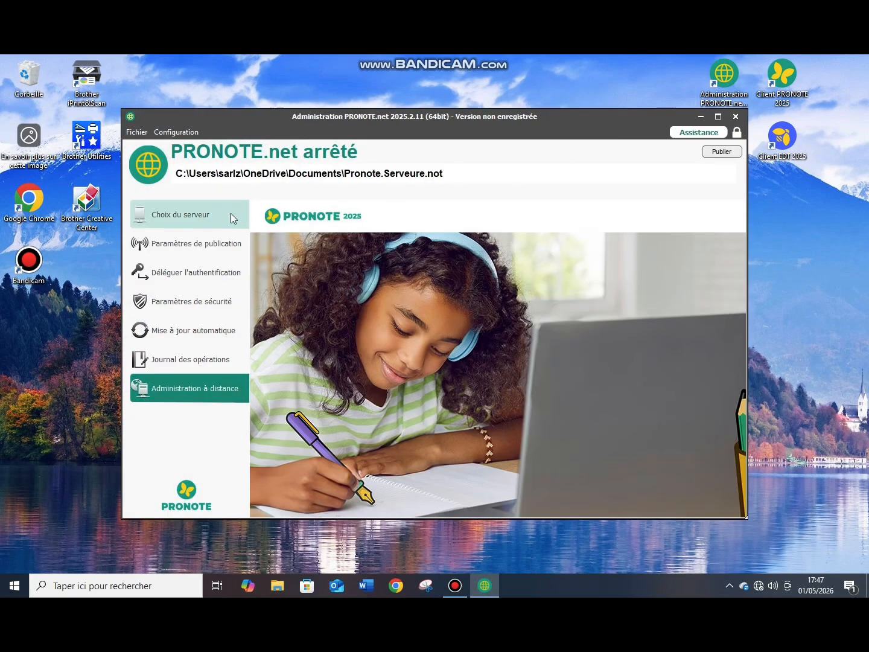
click(197, 225)
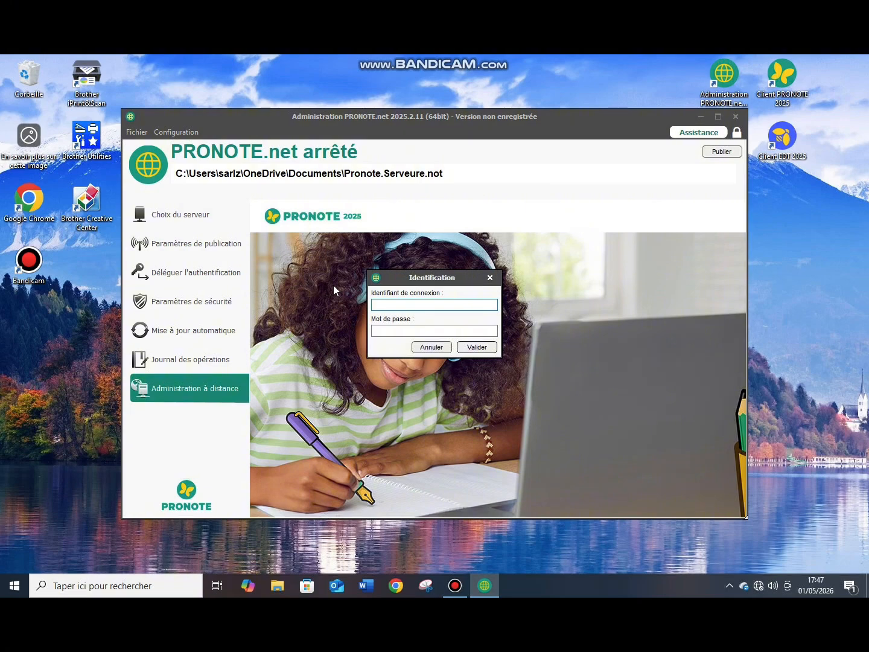
click(376, 332)
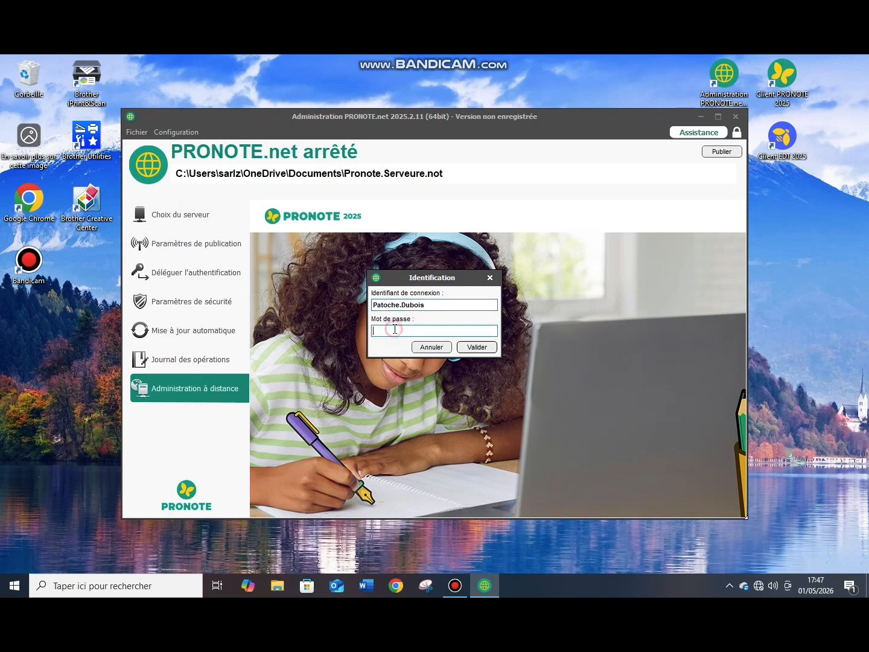
text(••••••••••••••••)
key(Return)
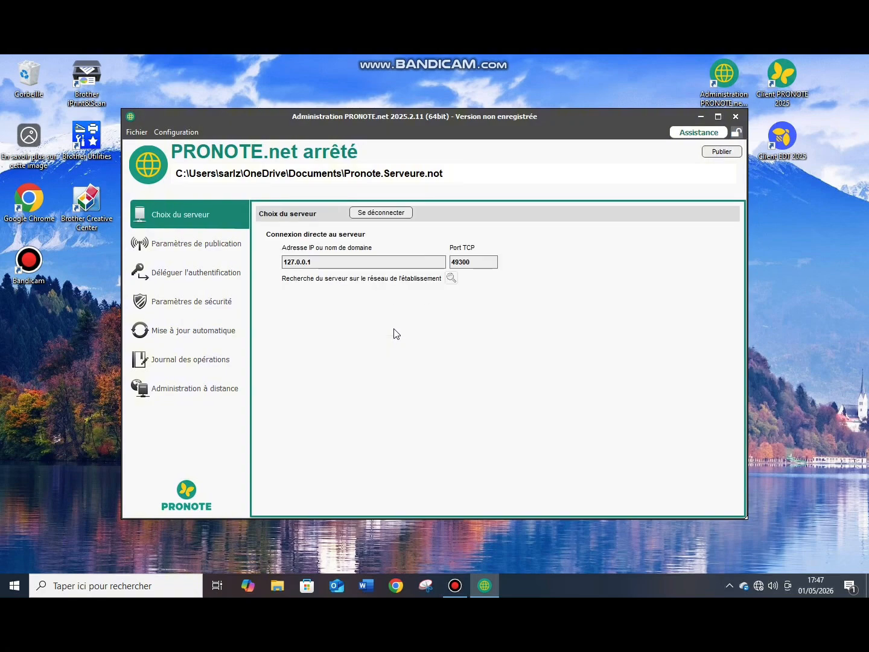
- Publish the database on the web, then launch Client PRONOTE 2025
click(330, 263)
click(305, 263)
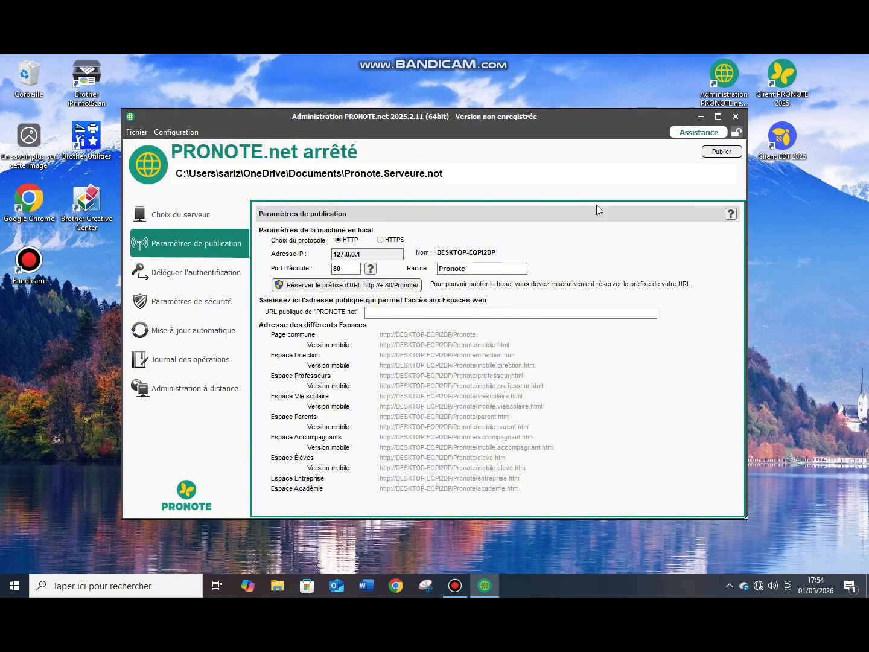
click(718, 153)
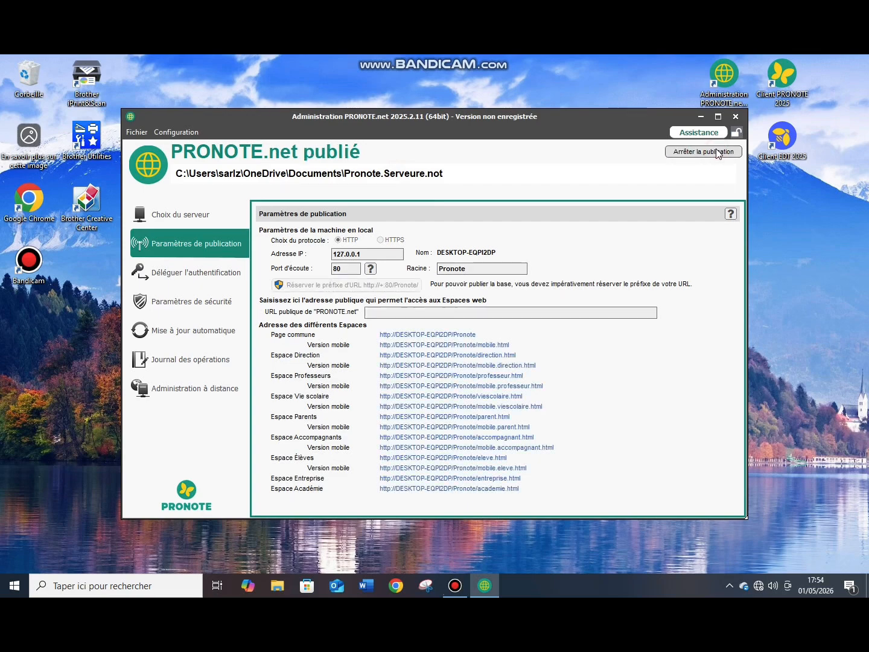
click(701, 116)
double_click(785, 86)
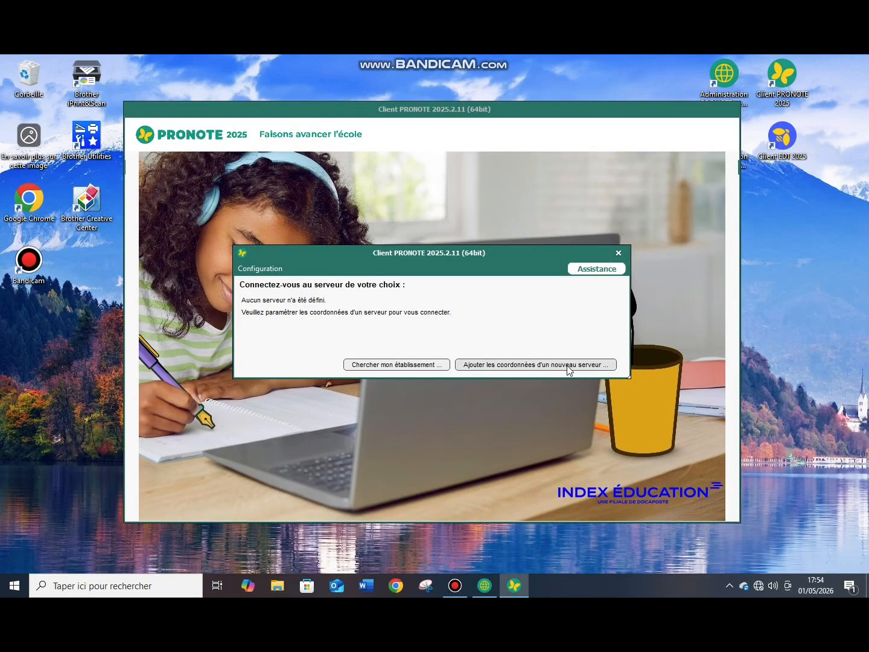
- Register server 127.0.0.1 on port 49300 as 'Pronote College' and open its login screen
click(568, 366)
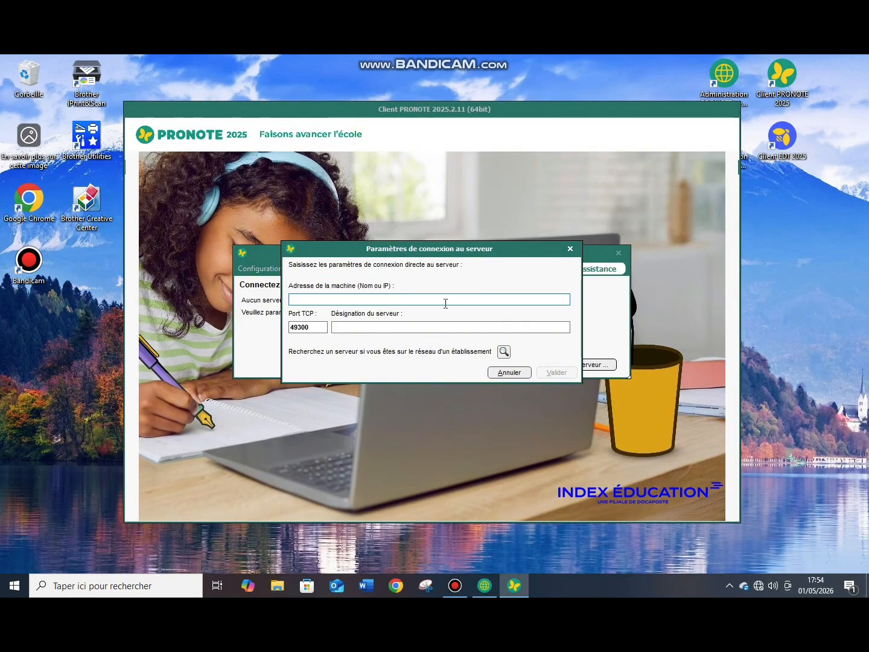
text(127.0.0.1)
click(308, 327)
click(352, 327)
text(Pronote)
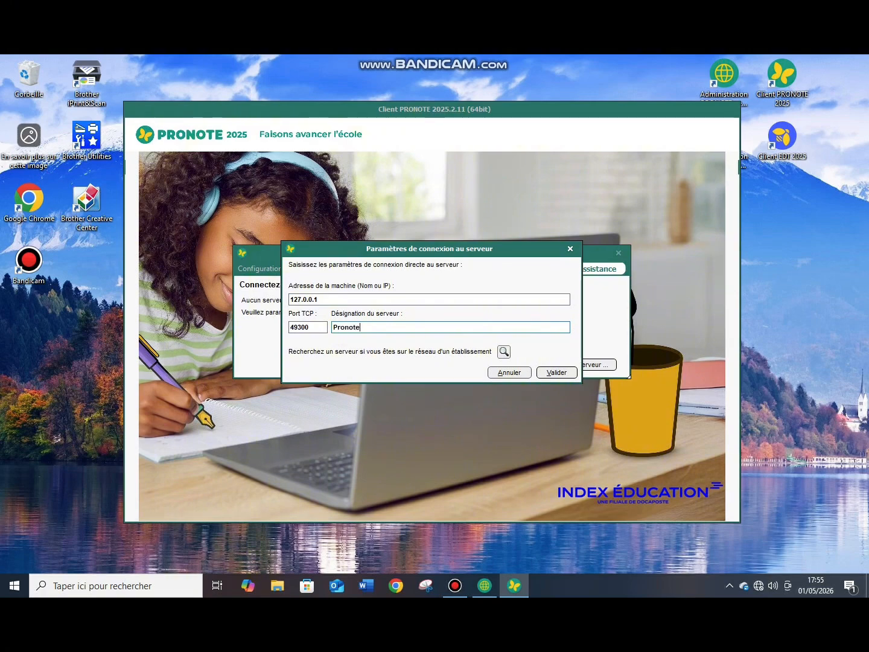
text( College)
click(552, 374)
click(270, 324)
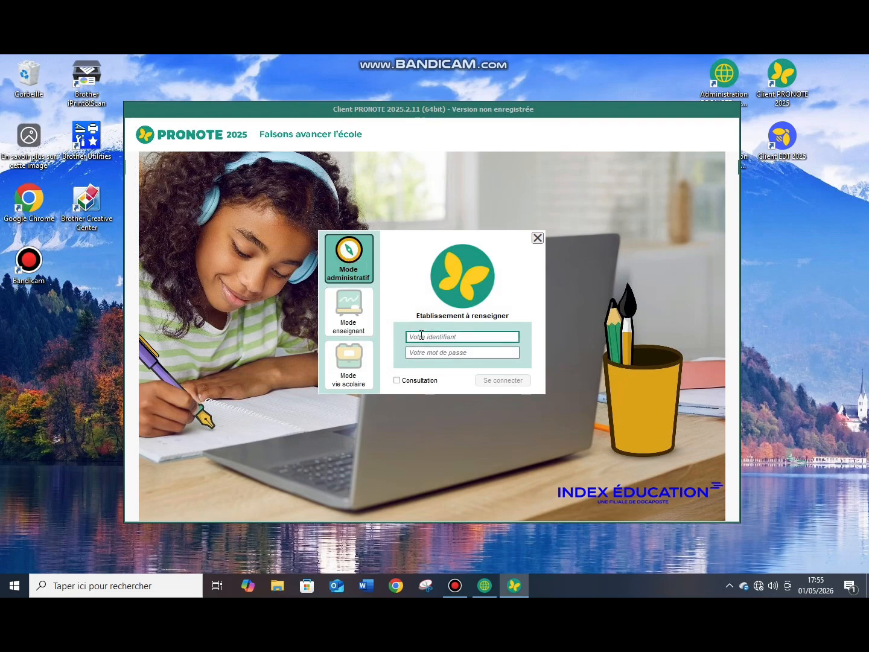
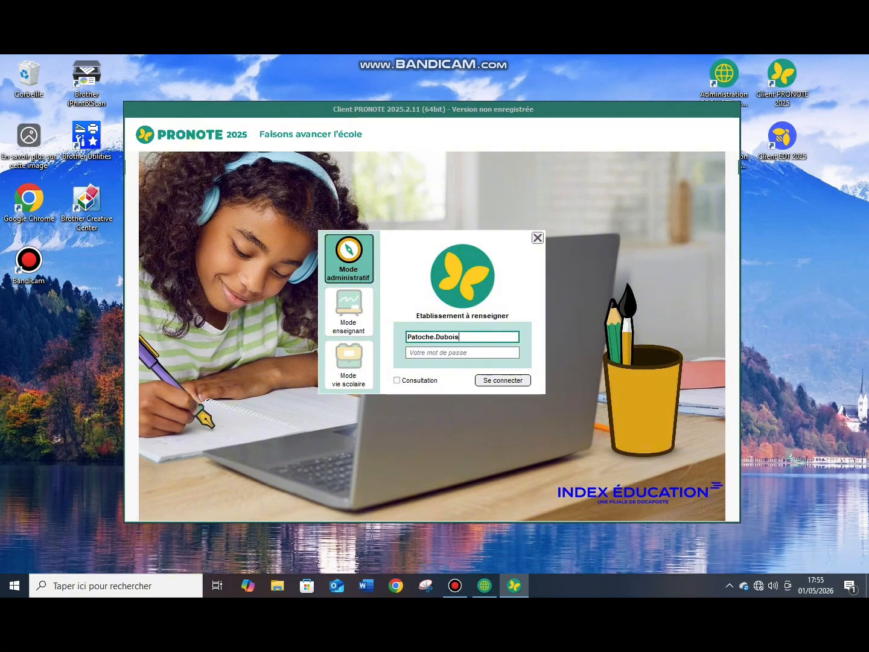
- Log in to the database in administrative mode with the administrator's login and password
click(467, 358)
text(••••••••••••••)
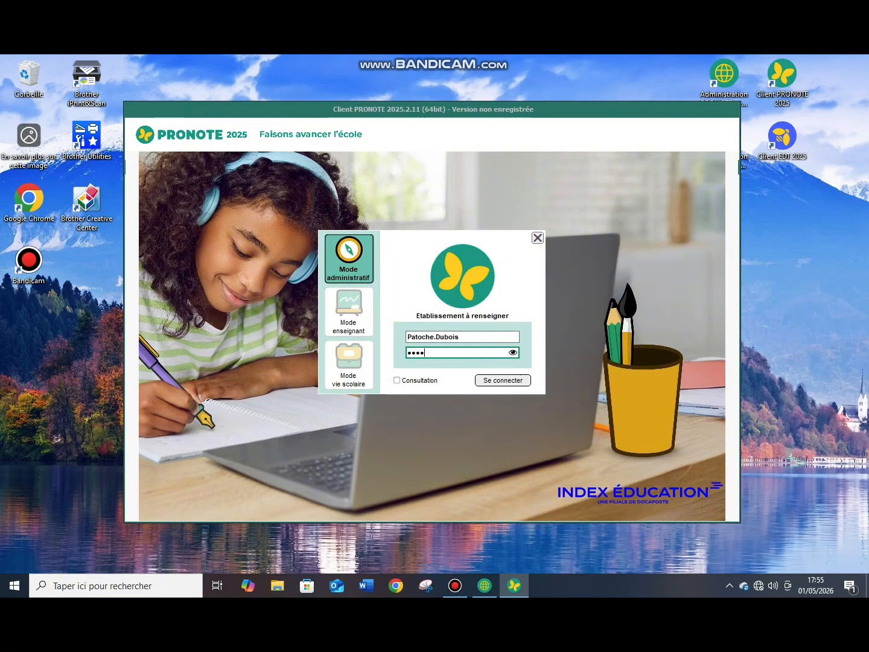
click(516, 381)
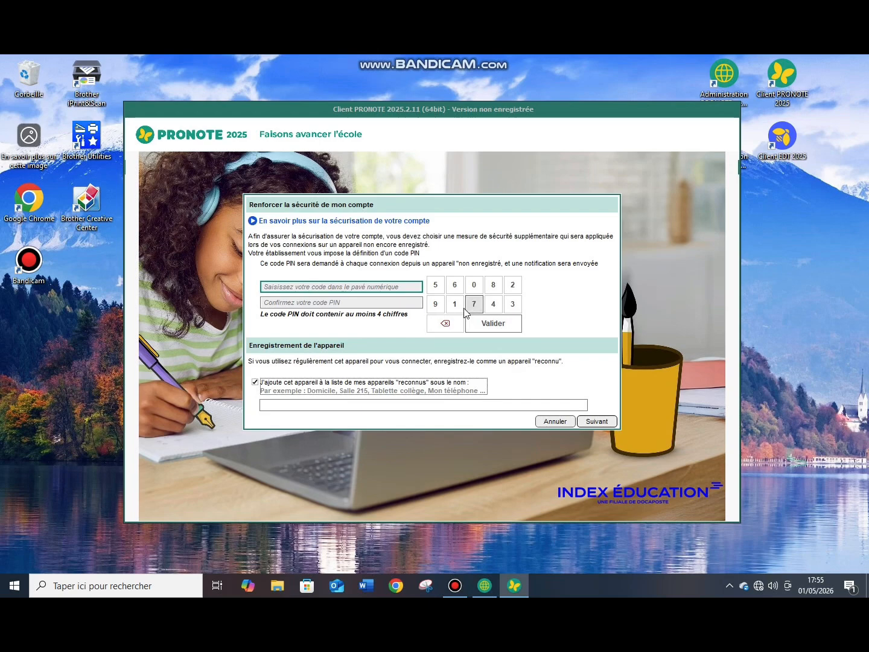
- Set and confirm a security PIN, then register the device as 'AZERTYUIO'
click(475, 285)
click(478, 288)
click(478, 289)
click(477, 289)
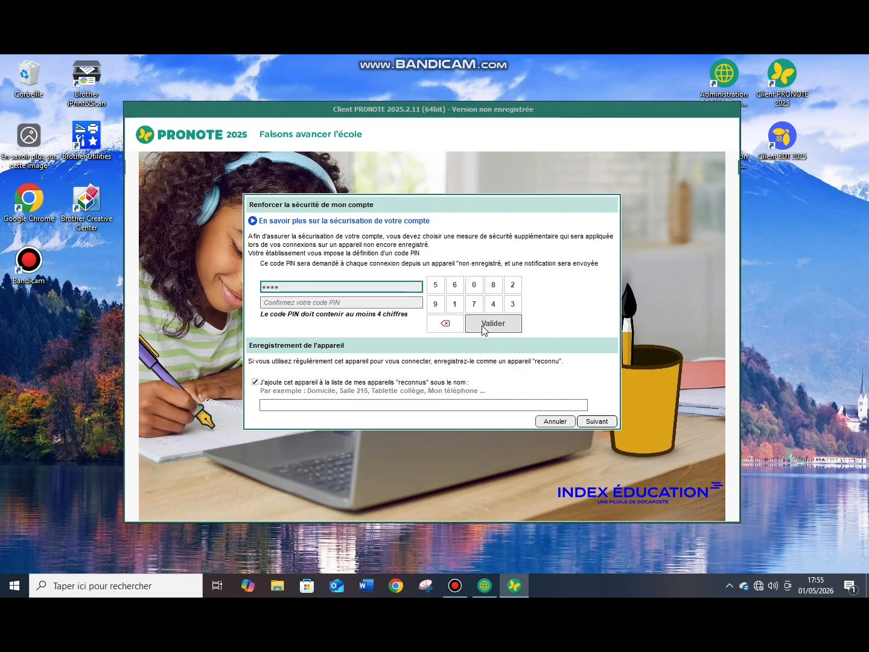
click(484, 326)
click(478, 289)
click(477, 289)
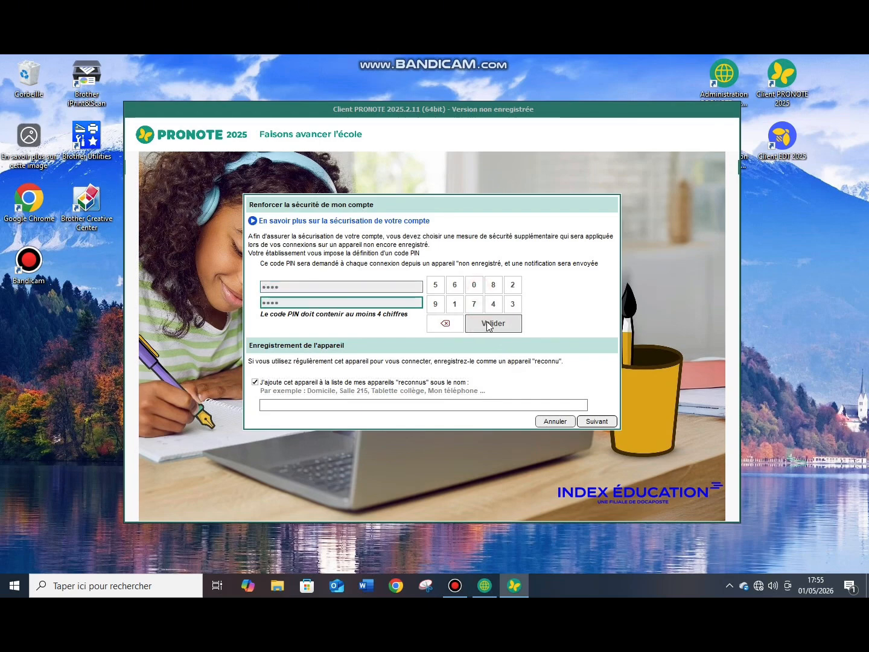
click(492, 323)
text(AZERTYUIOP)
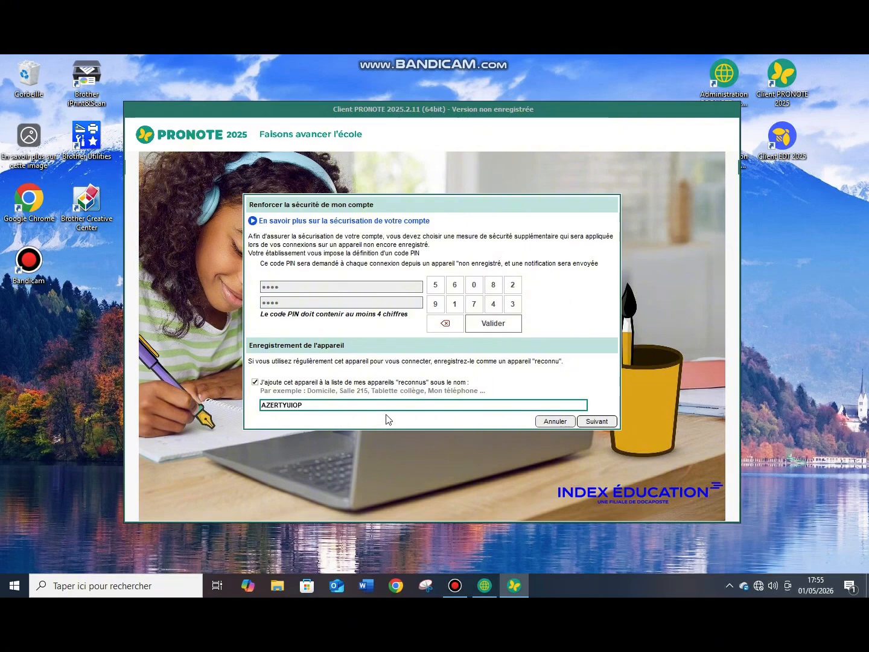
click(600, 422)
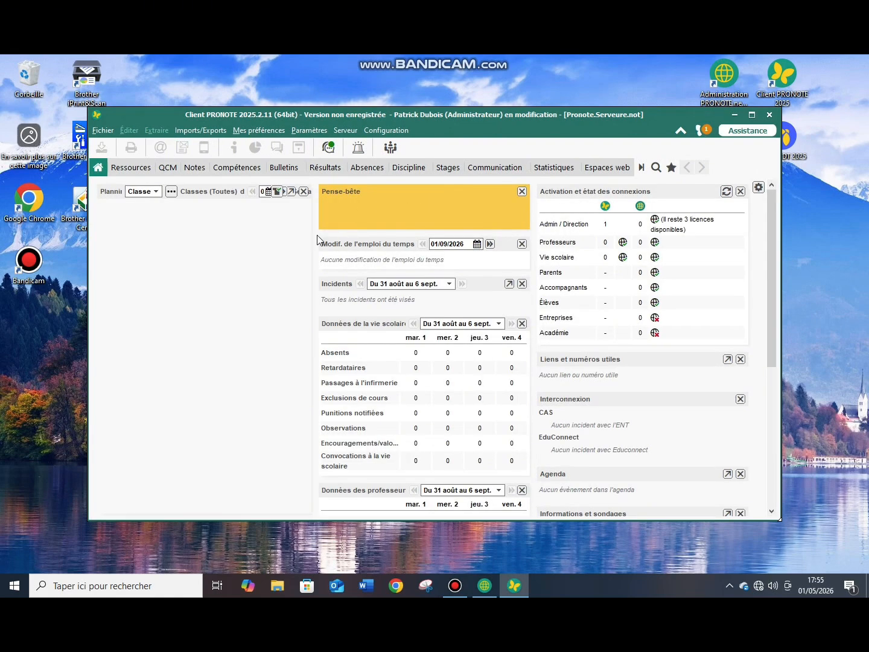
- Browse the Ressources teachers list, ending on the empty Classes list for Trimestre 1
click(128, 167)
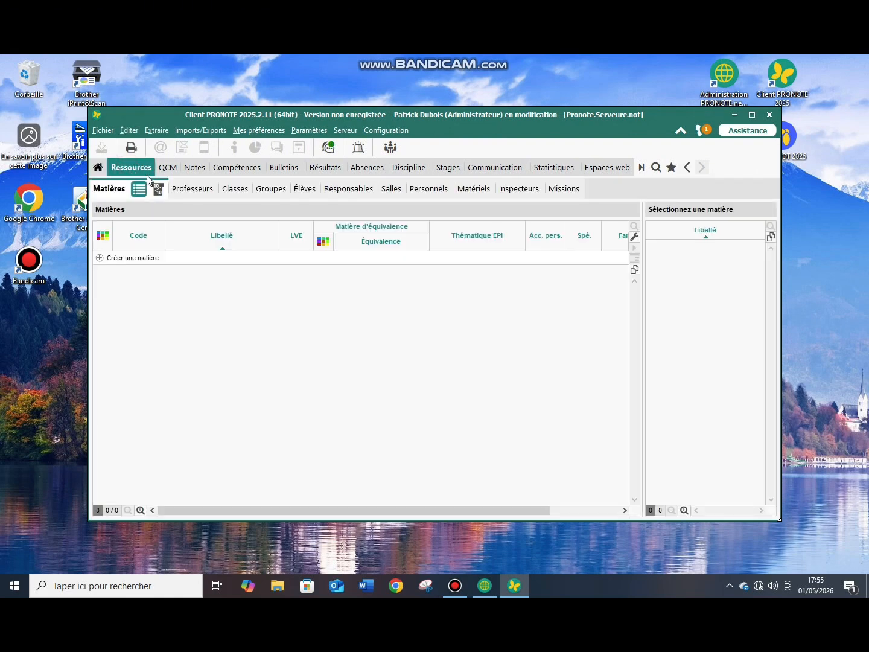
click(196, 190)
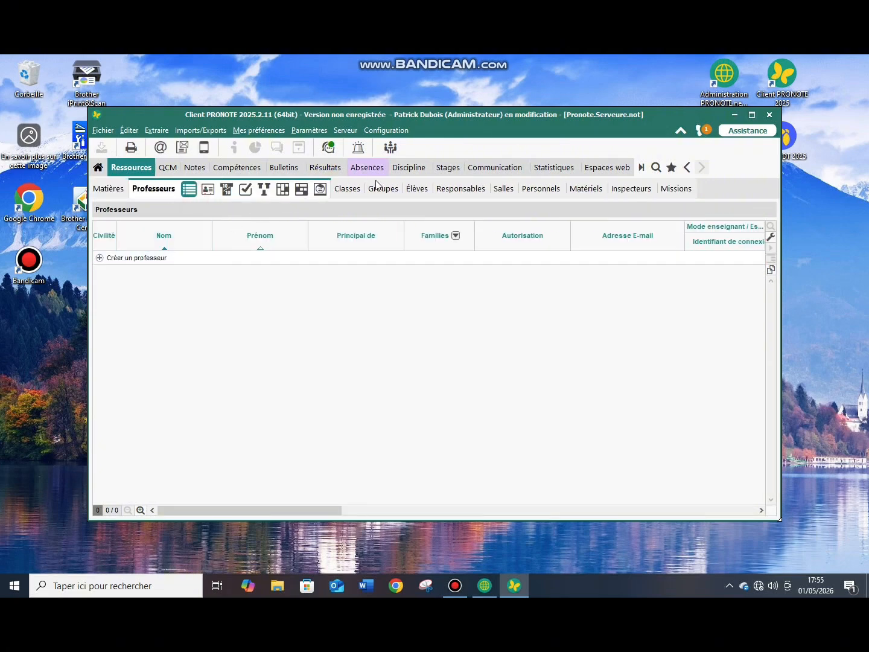
click(348, 189)
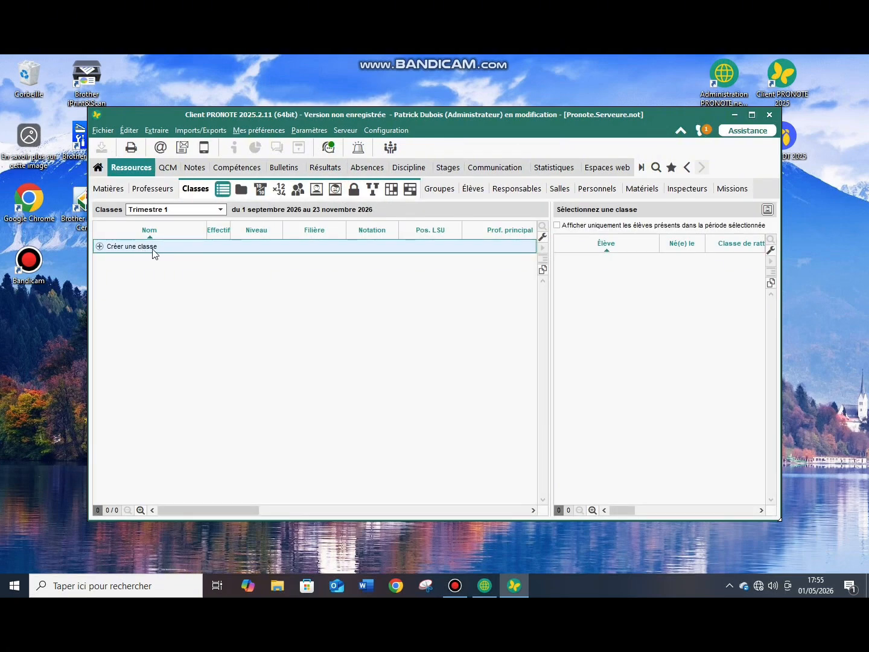